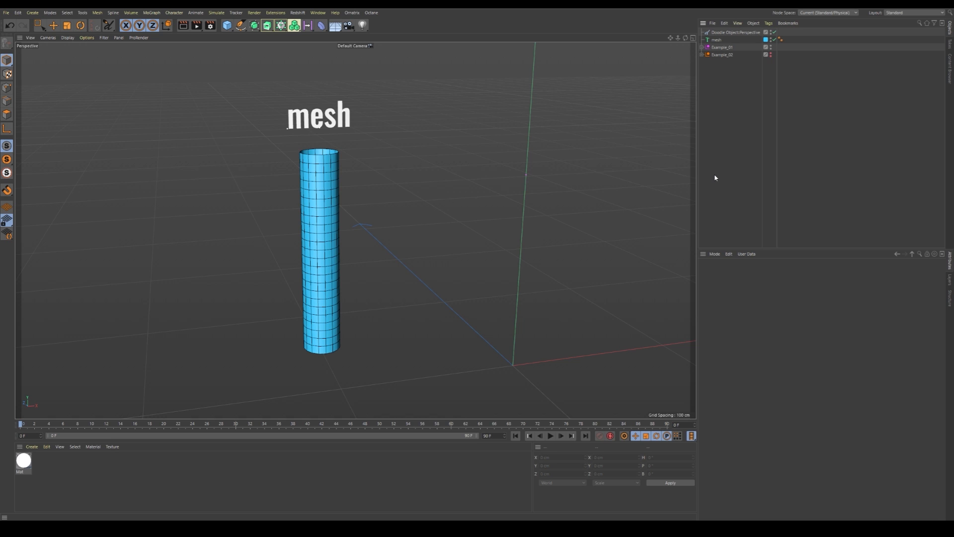
- Bring up the layer list and make the Joints and Ctrl layers visible beside the mesh
key("e")
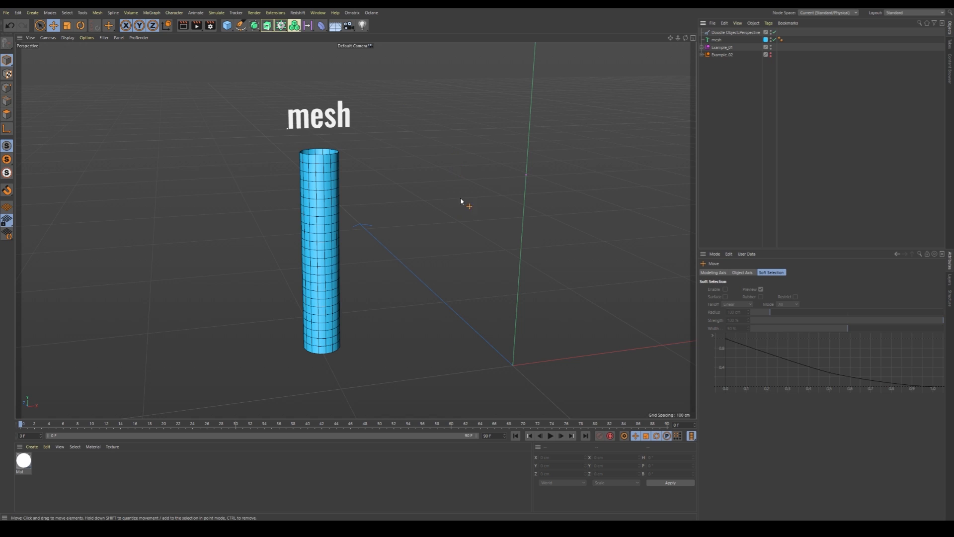
key("shift+F4")
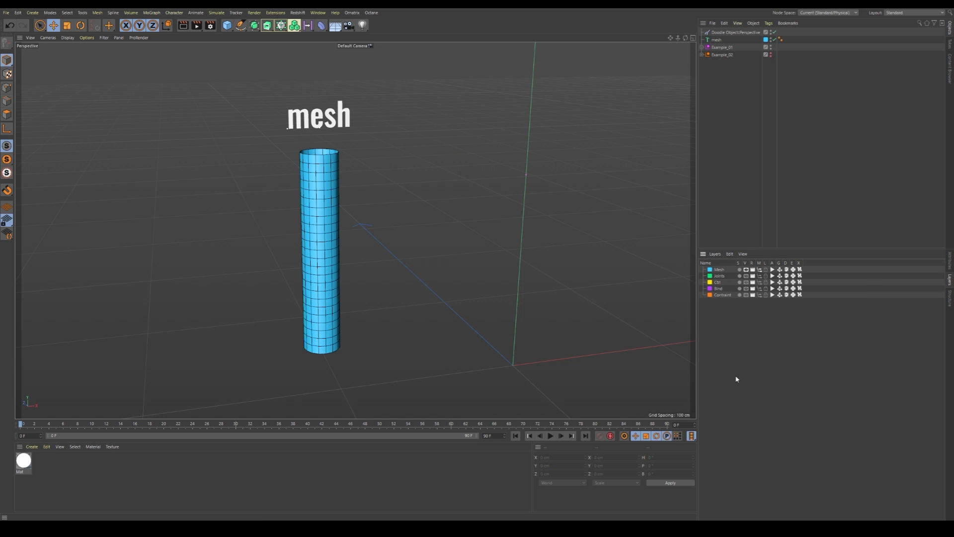
left_click(746, 276)
middle_click_drag(498, 227, 372, 232, "alt")
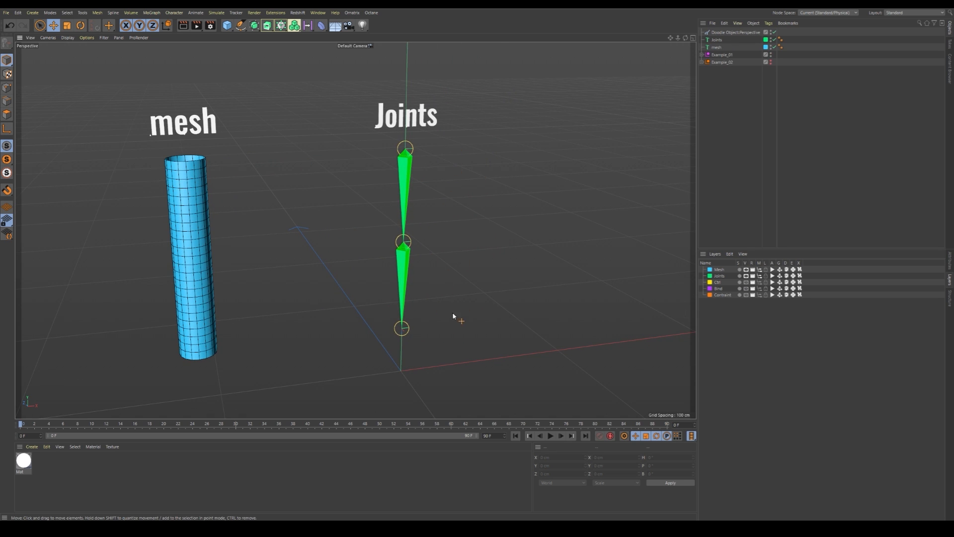
middle_click_drag(481, 222, 461, 225, "alt")
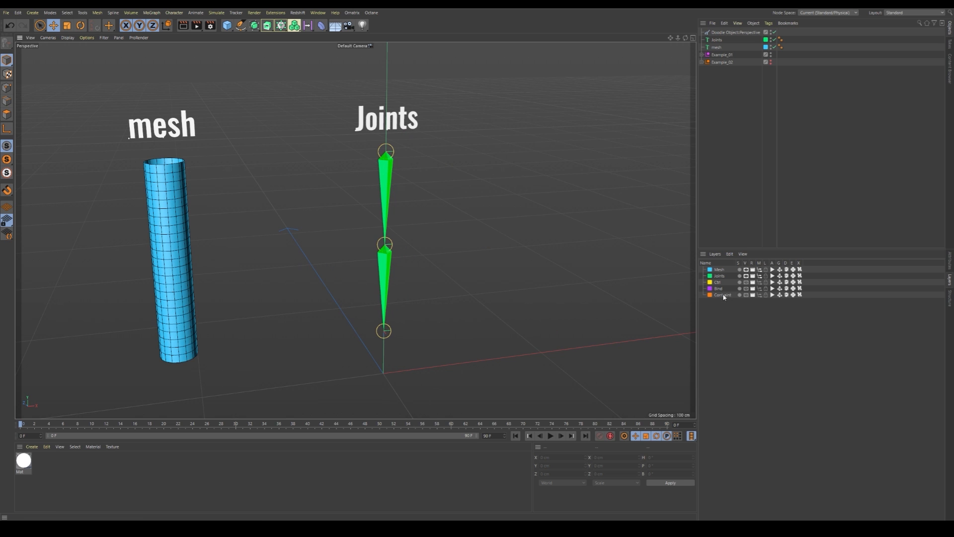
left_click(746, 282)
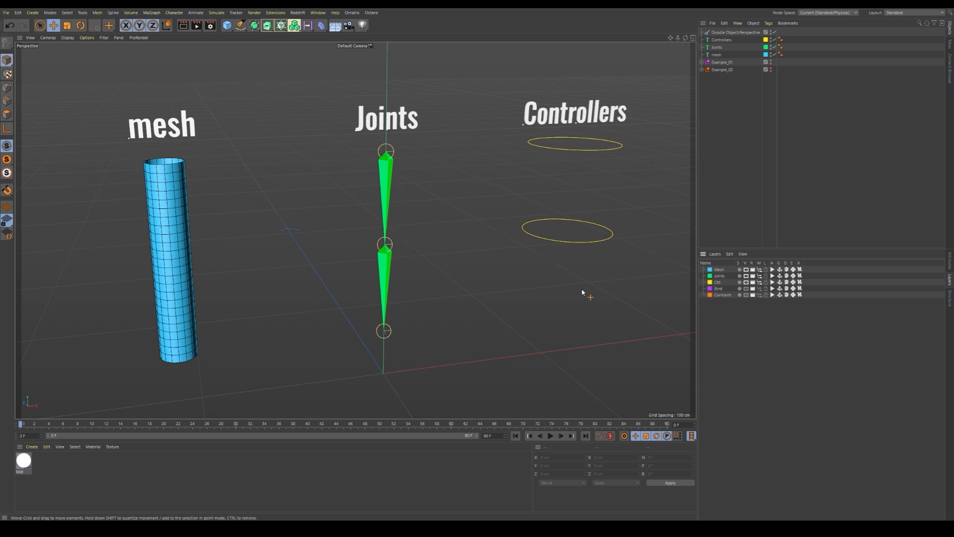
middle_click_drag(516, 270, 485, 268, "alt")
scroll(485, 269, "down", 3)
left_click_drag(478, 260, 479, 256, "alt")
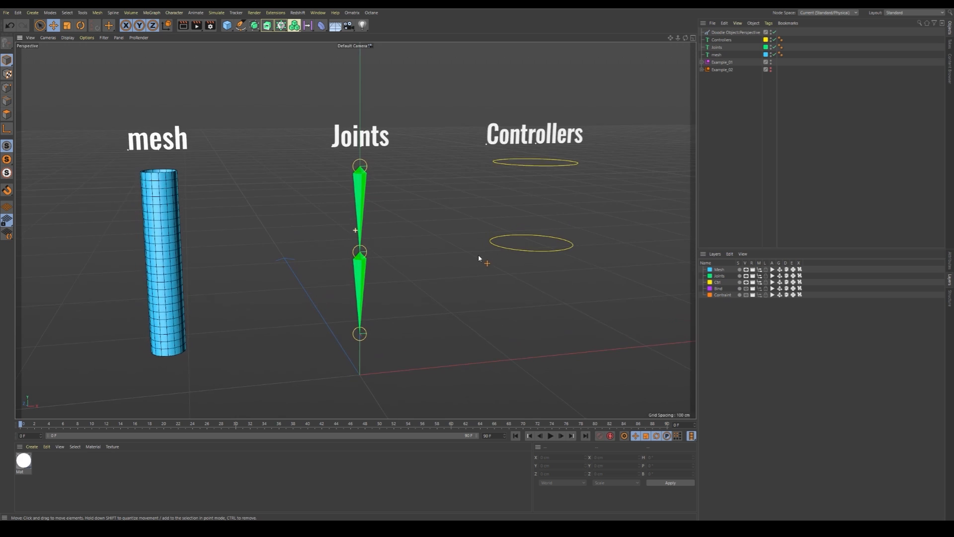
- Doodle freehand arrows linking the mesh to the joints and the joints to the controllers, and undo them
key("d")
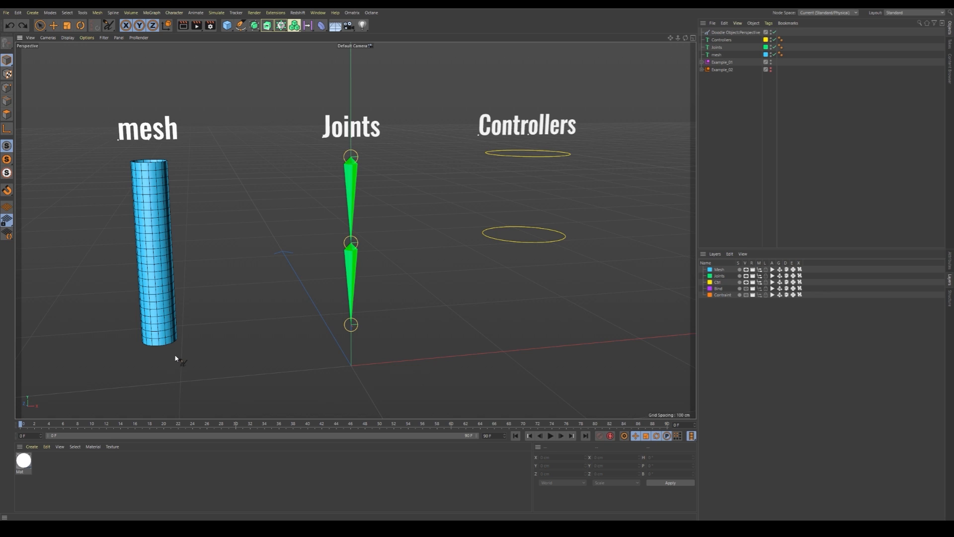
mouse_move(172, 350)
left_mouse_down()
mouse_move(248, 378)
mouse_move(357, 351)
left_mouse_up()
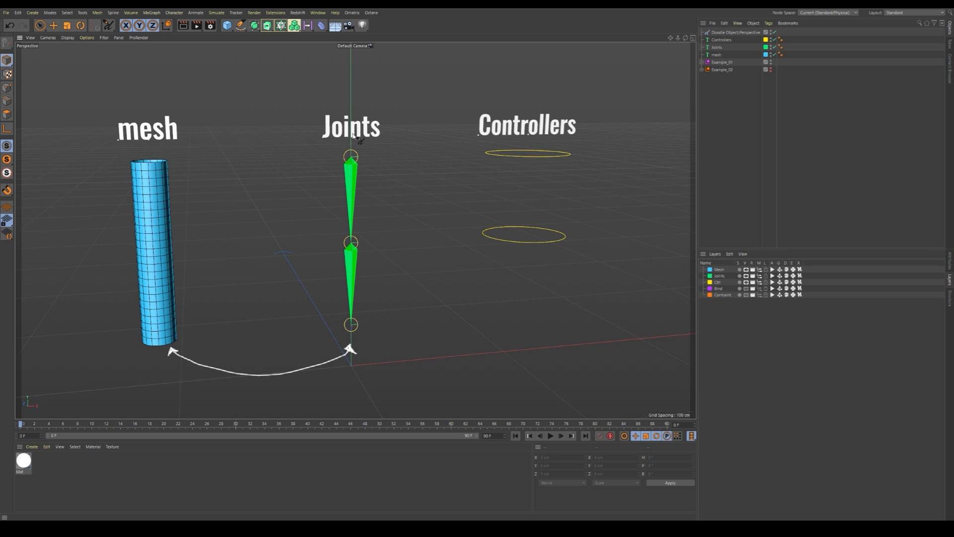
mouse_move(354, 351)
left_mouse_down()
mouse_move(400, 377)
mouse_move(523, 337)
left_mouse_up()
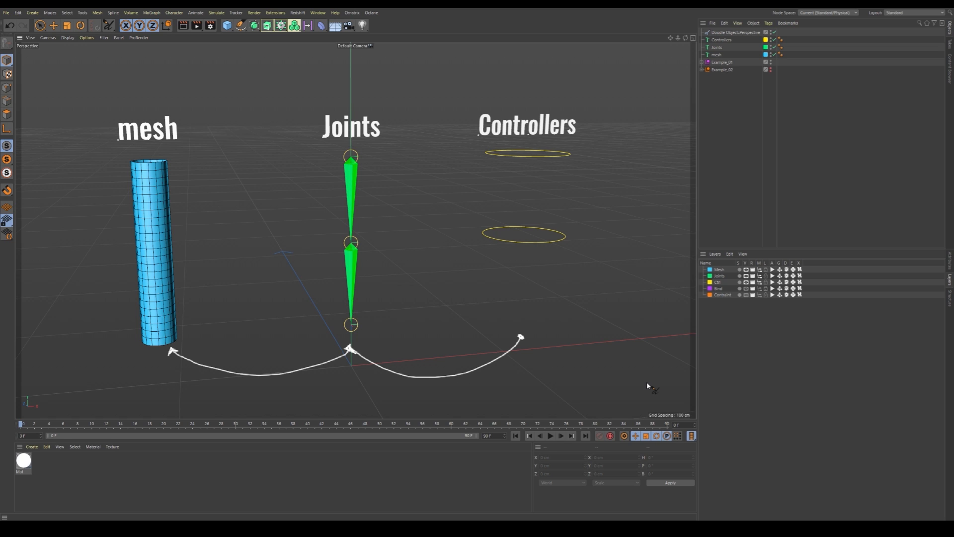
key("ctrl+z")
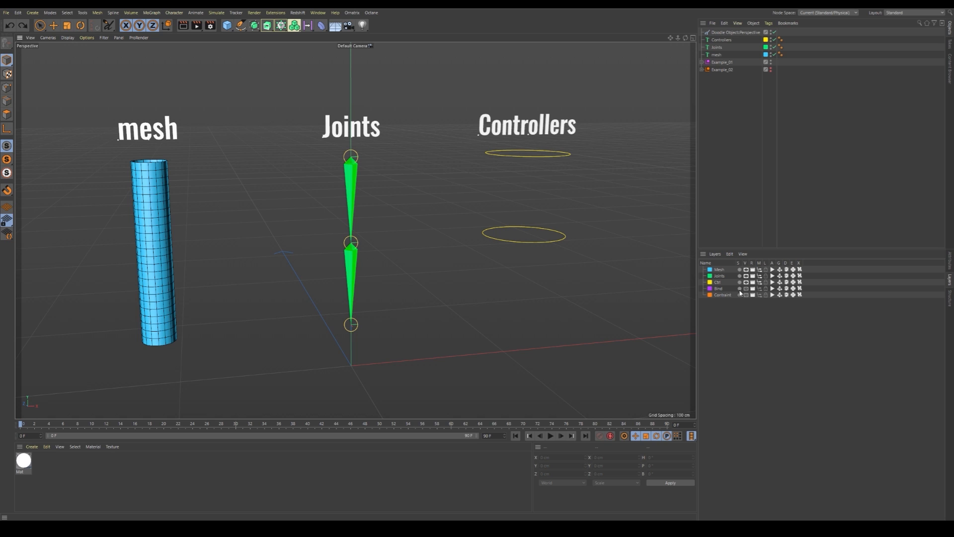
key("ctrl+y")
- Make the Bind and Constraint layers visible so their labelled arrows link the mesh, joints and controllers
left_click(760, 289)
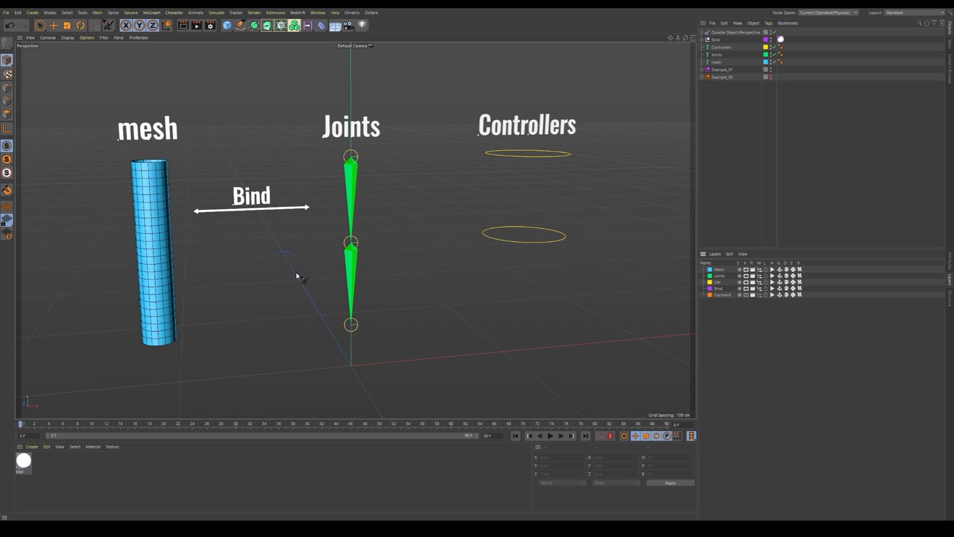
left_click(746, 295)
left_click(759, 294)
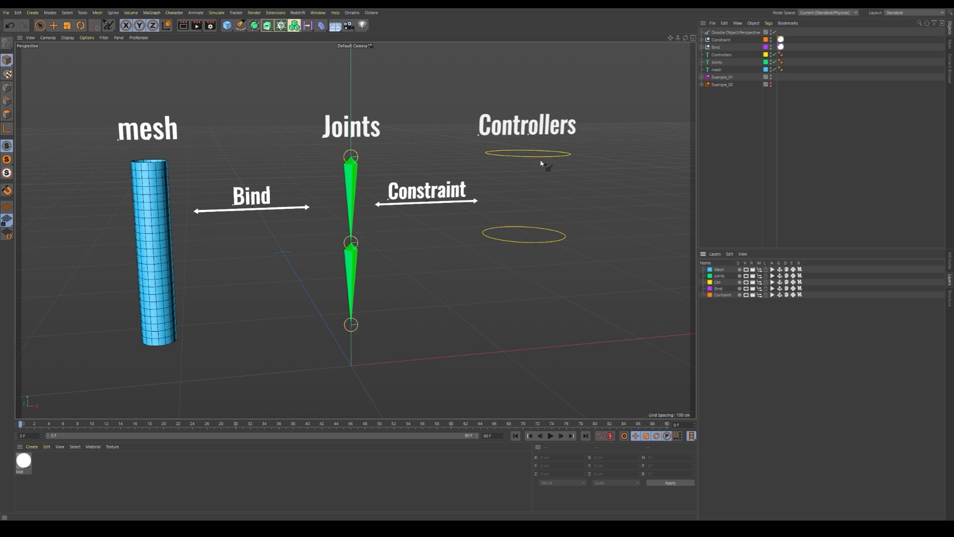
- Hide the Example_01 group and show the Example_02 rig with its hierarchy expanded
key("e")
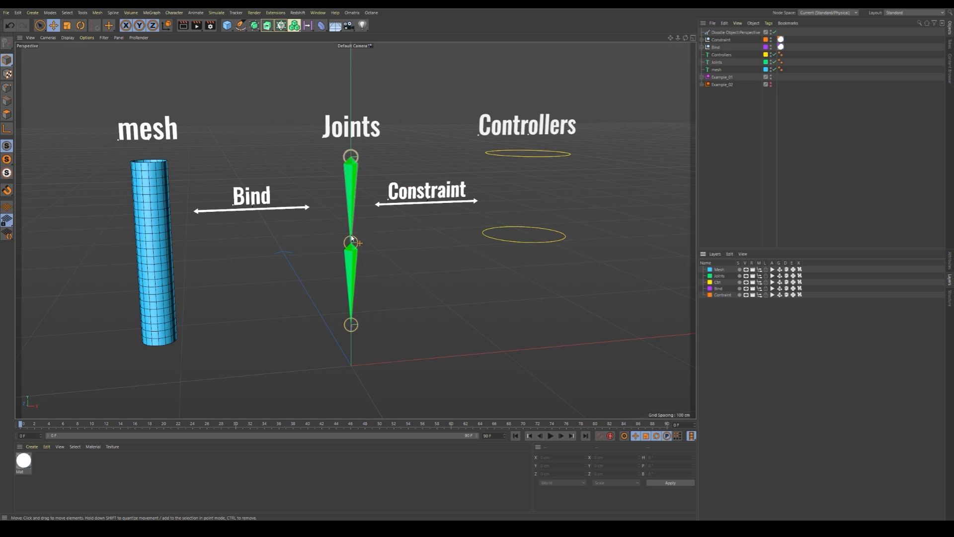
left_click(545, 242)
left_click(350, 246)
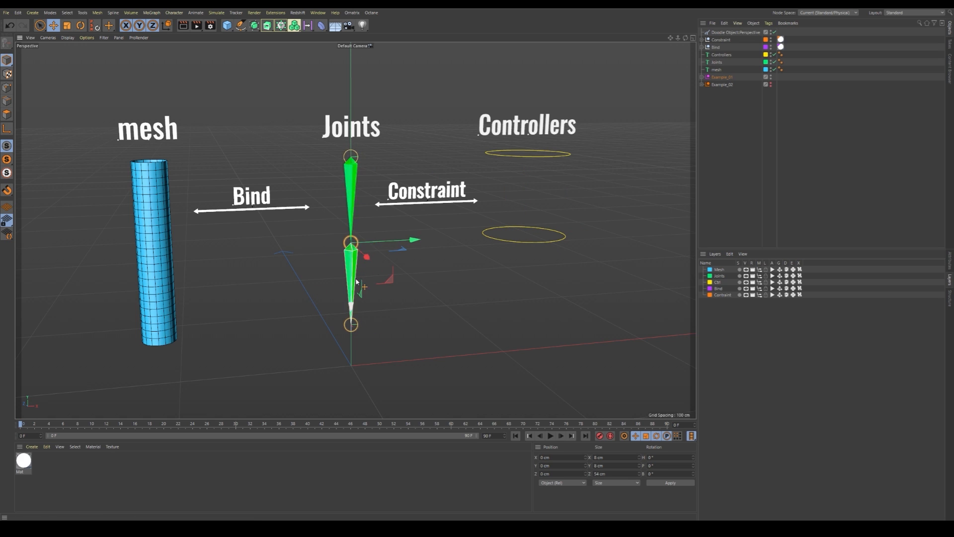
left_click(769, 123)
key("ctrl+z")
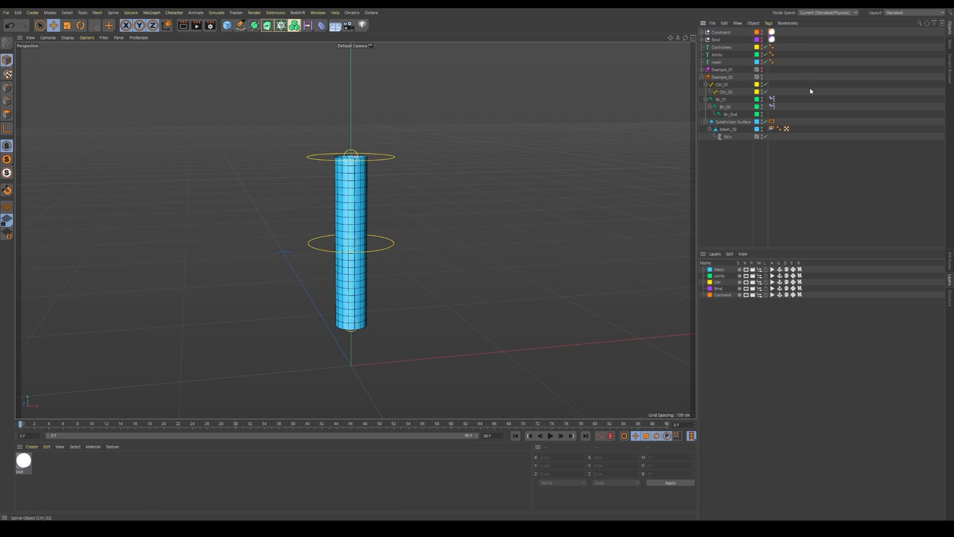
- Examine the Ctrl_01 and Ctrl_02 controllers of the Example_02 rig
scroll(377, 231, "up", 4)
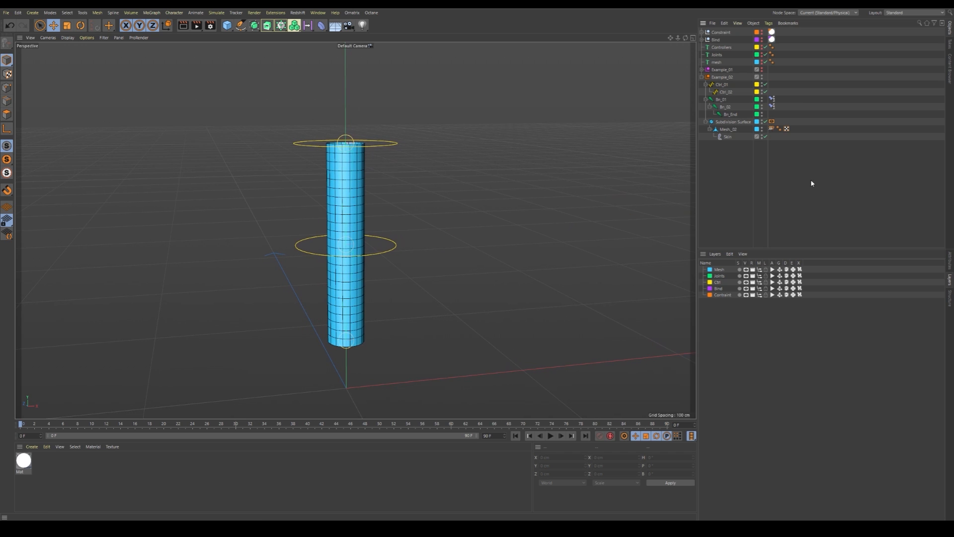
left_click(721, 78)
left_click(741, 172)
left_click(723, 77)
left_click_drag(388, 140, 470, 185)
key("ctrl+z")
key("ctrl+z")
key("ctrl+z")
left_click(735, 92)
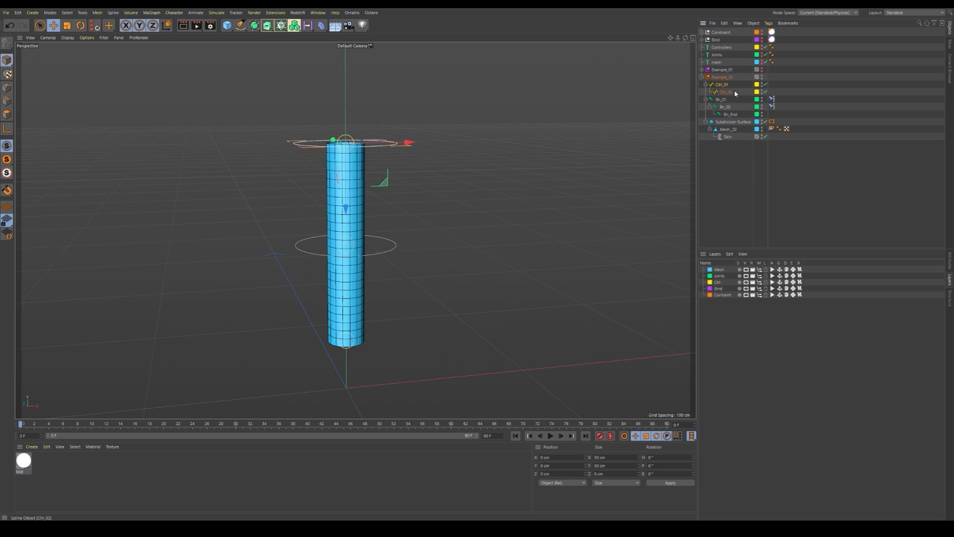
key("ctrl+z")
key("ctrl+z")
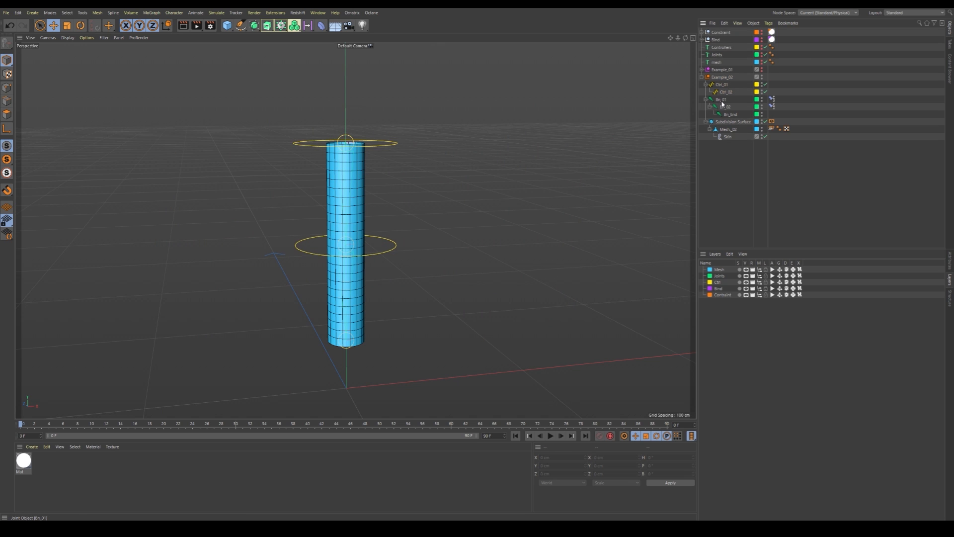
- Isolate the joint chain, the Ctrl_01 controller and Mesh_02 in turn with Viewport Solo to examine each part
left_click(724, 101)
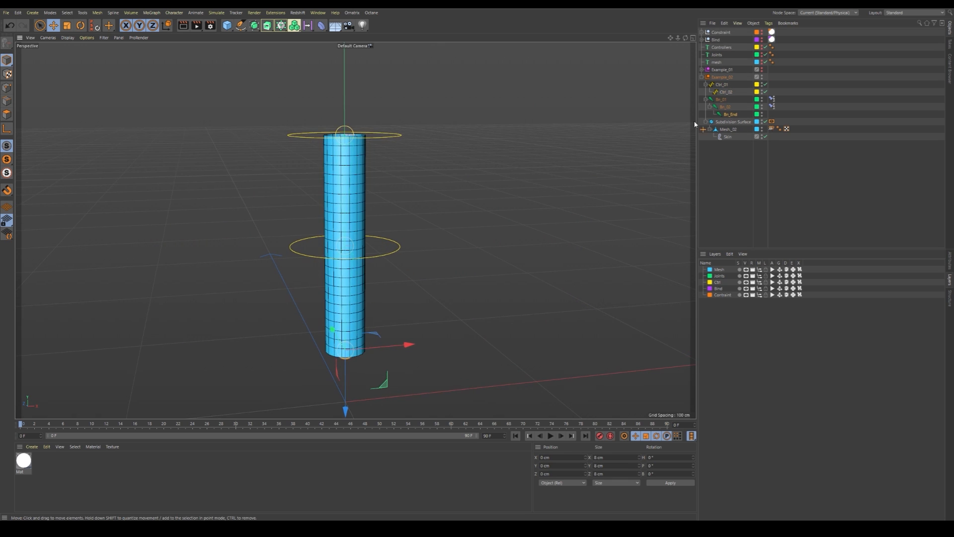
left_click(726, 107)
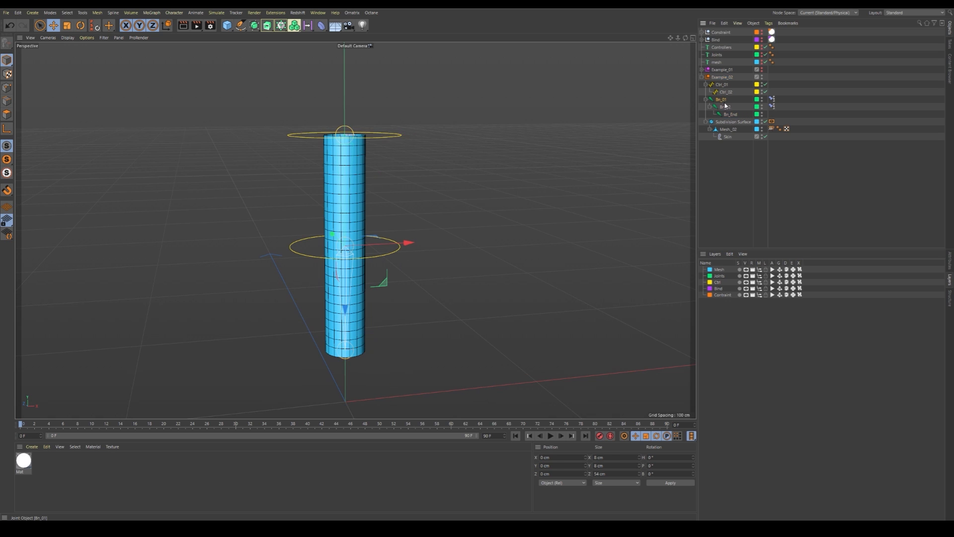
left_click(8, 165)
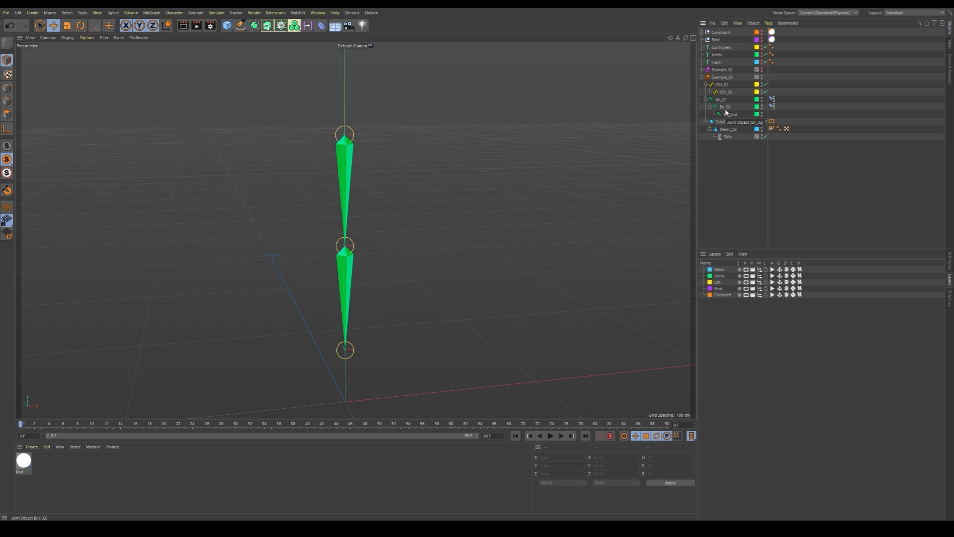
left_click(721, 84)
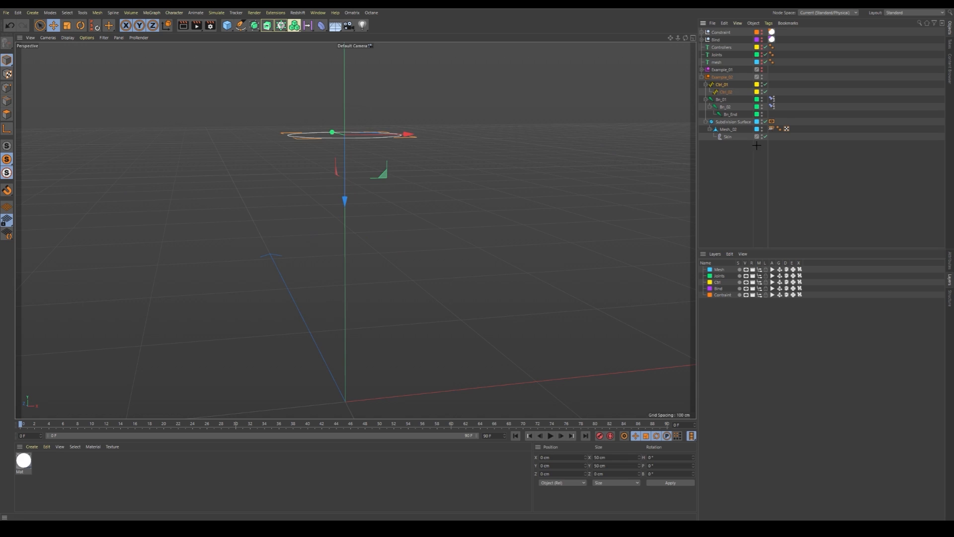
left_click(721, 99)
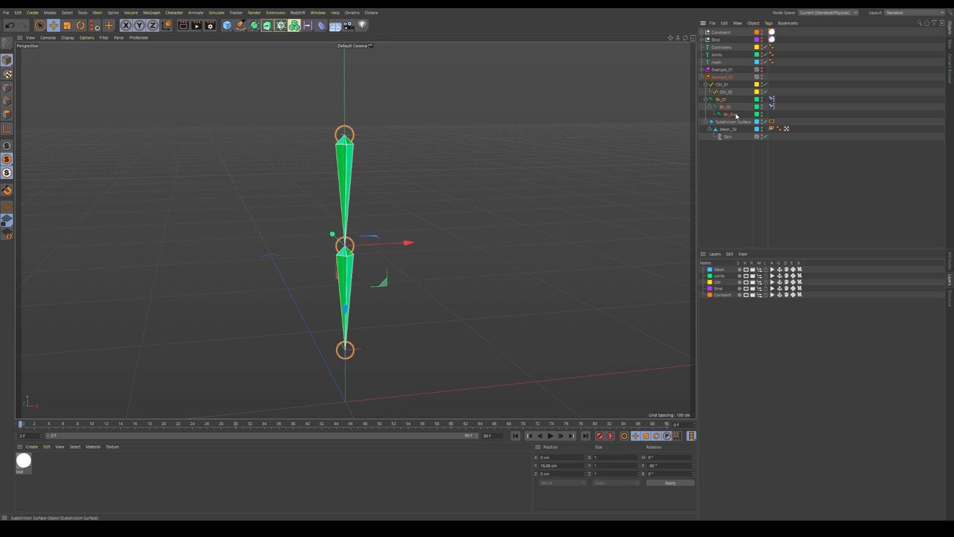
left_click(725, 130)
left_click(728, 164)
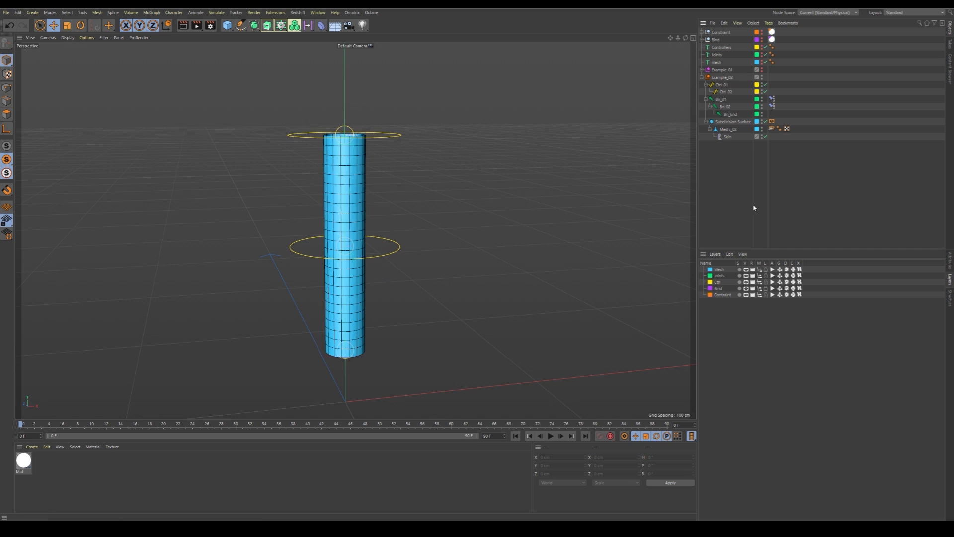
- Inspect the properties of the Skin deformer and the Weight tag on Mesh_02
left_click(727, 136)
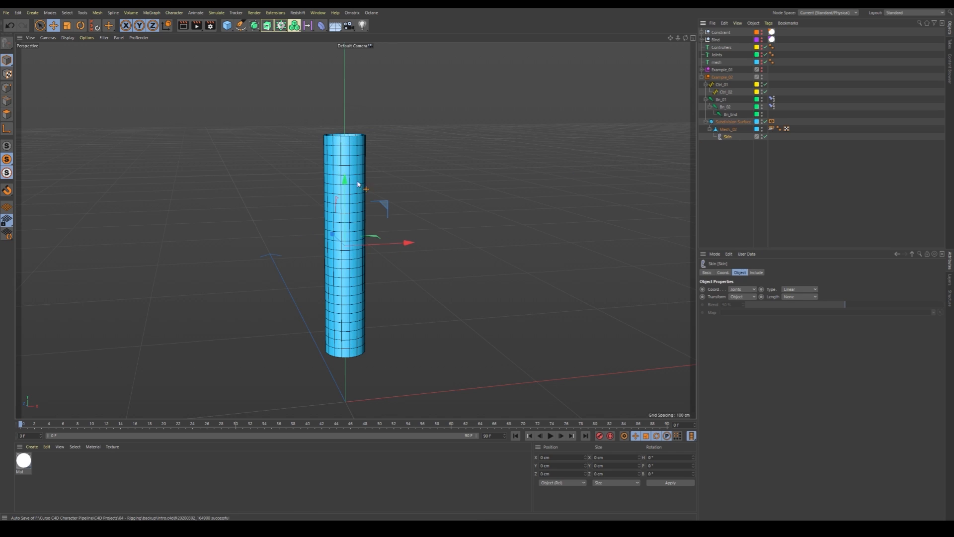
left_click(772, 130)
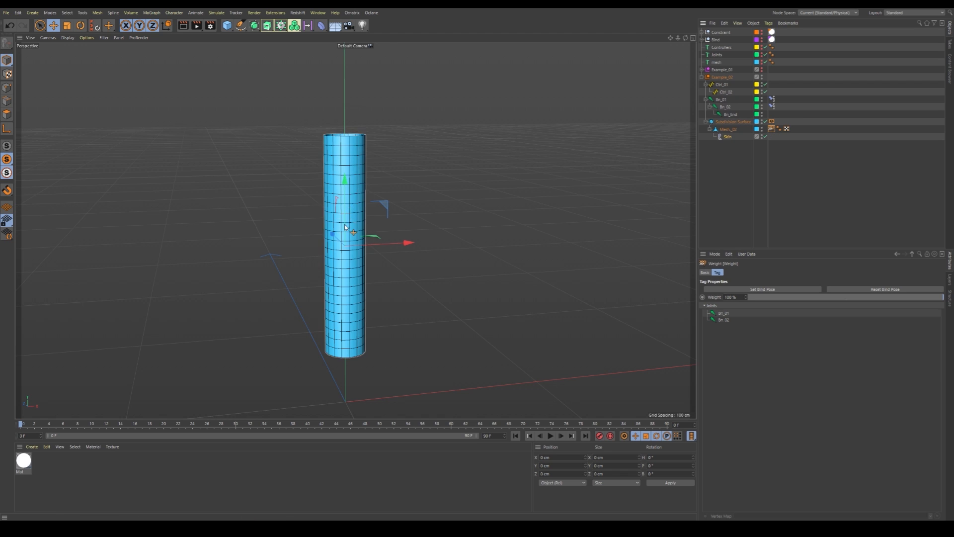
- Disable the Subdivision Surface and examine the first joint's weights around the middle of Mesh_02 with the Weight Tool
left_click(765, 122)
double_click(770, 130)
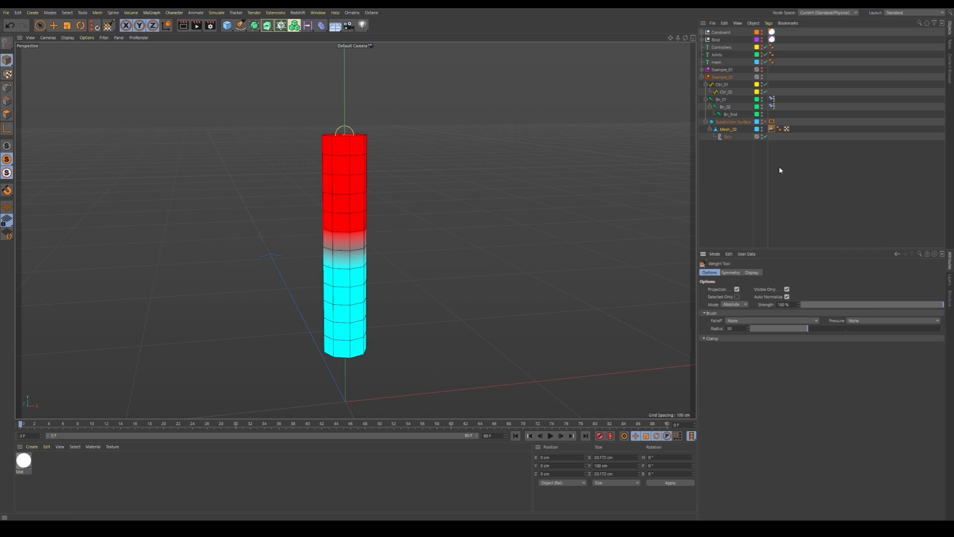
left_click(772, 129)
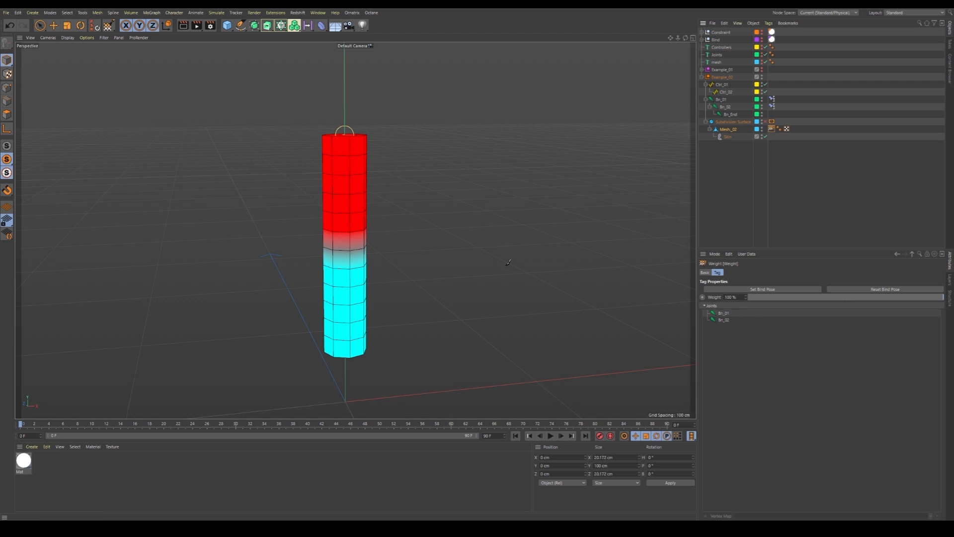
left_click(725, 314)
left_click_drag(382, 302, 364, 279, "alt")
right_click_drag(362, 282, 392, 258, "alt")
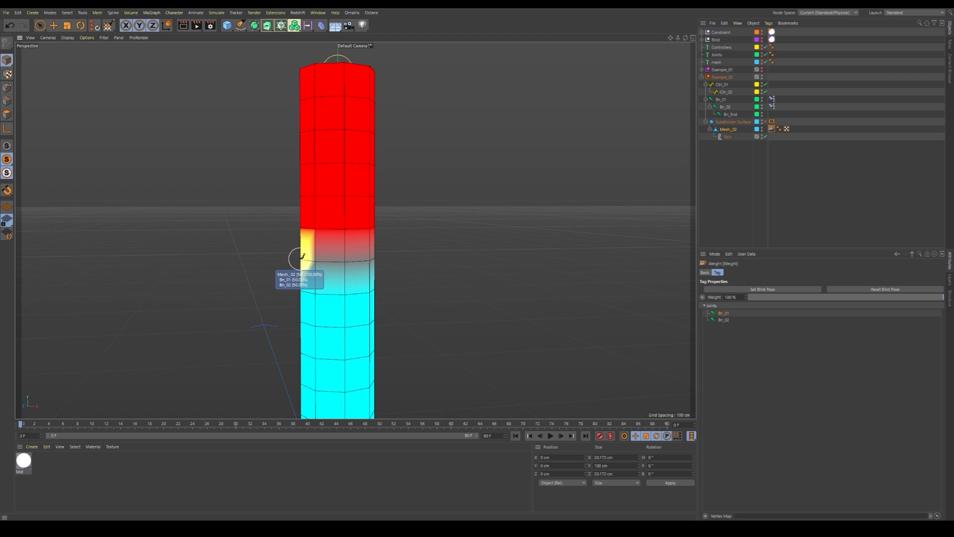
left_click_drag(302, 256, 358, 260)
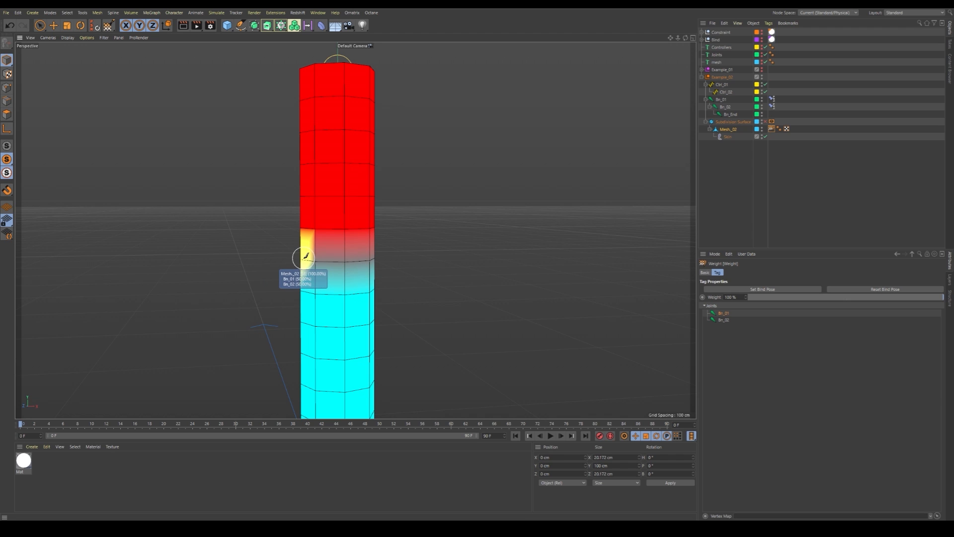
- Leave weight painting, re-enable the Subdivision Surface and deselect the mesh
key("e")
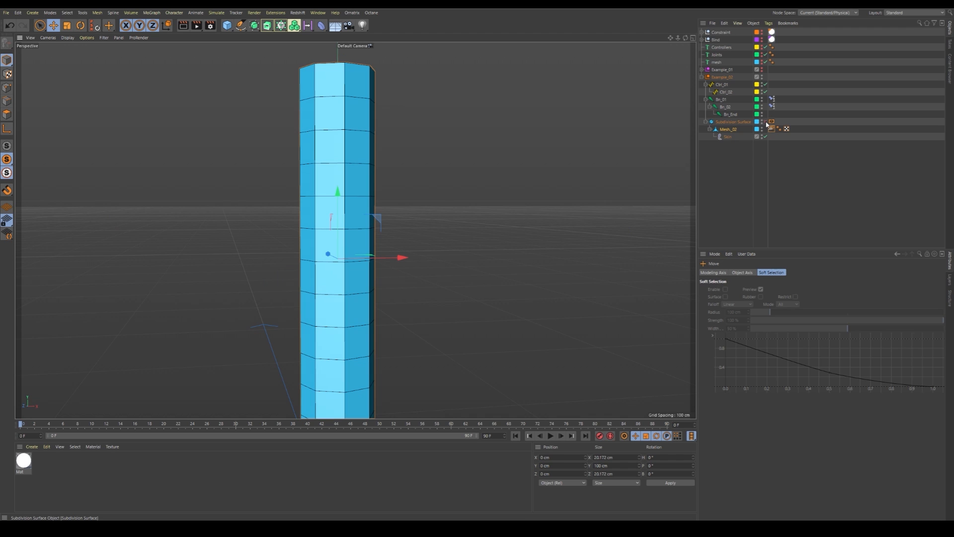
left_click(765, 122)
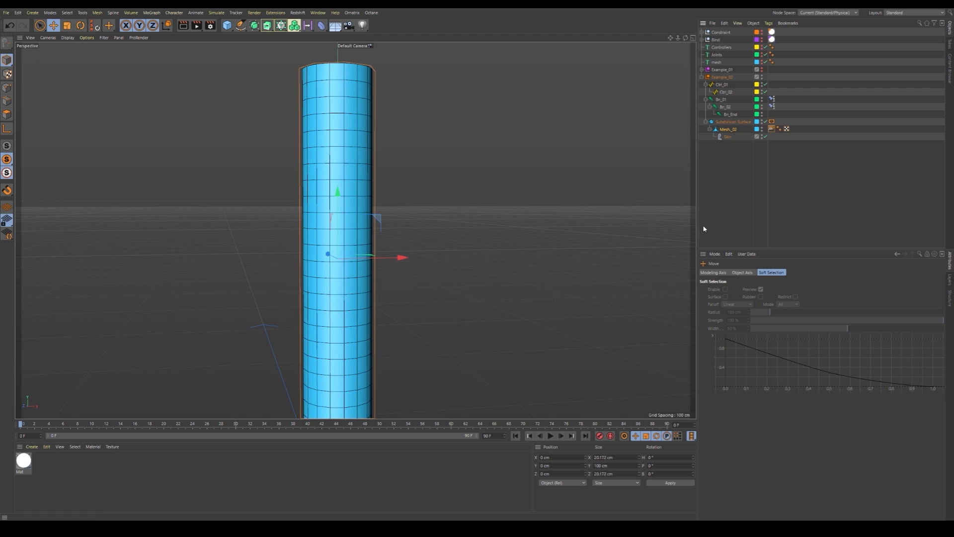
left_click(746, 164)
scroll(445, 188, "down", 2)
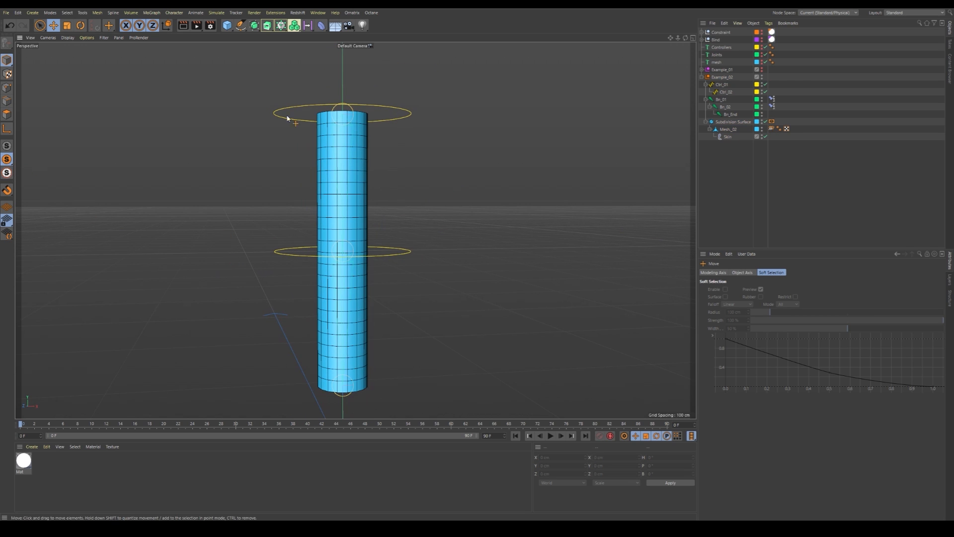
- Rotate the Ctrl_02 controller to a pitch of about 13° so the lower half of the cylinder bends sideways
left_click(80, 25)
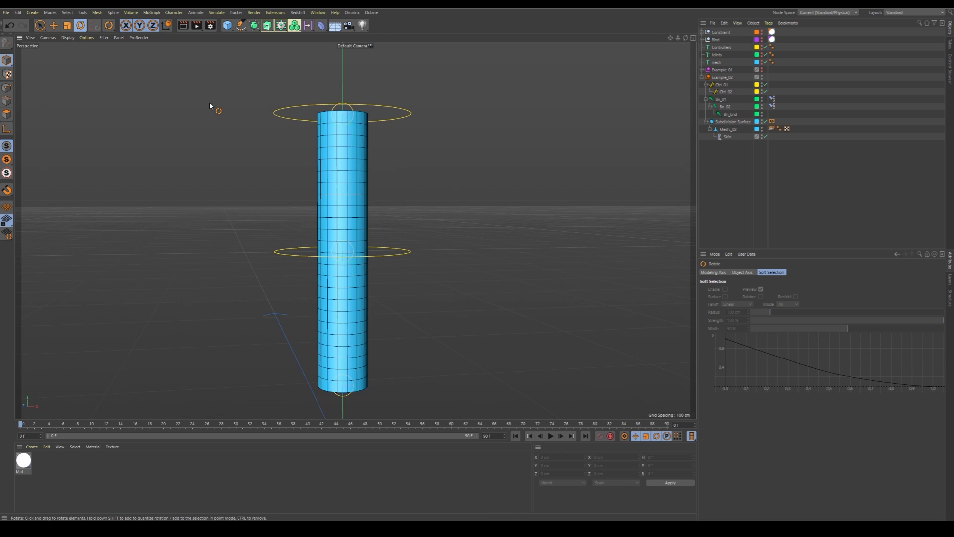
left_click(413, 254)
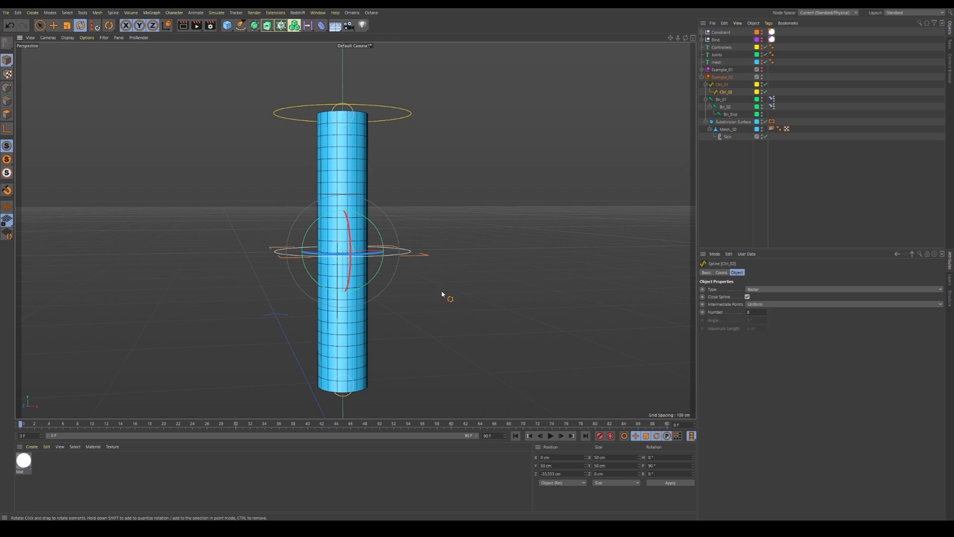
left_click_drag(305, 237, 416, 211)
left_click(392, 313)
left_click_drag(391, 313, 403, 296, "alt")
left_click(373, 291)
mouse_move(310, 230)
left_mouse_down()
mouse_move(305, 243)
mouse_move(309, 236)
left_mouse_up()
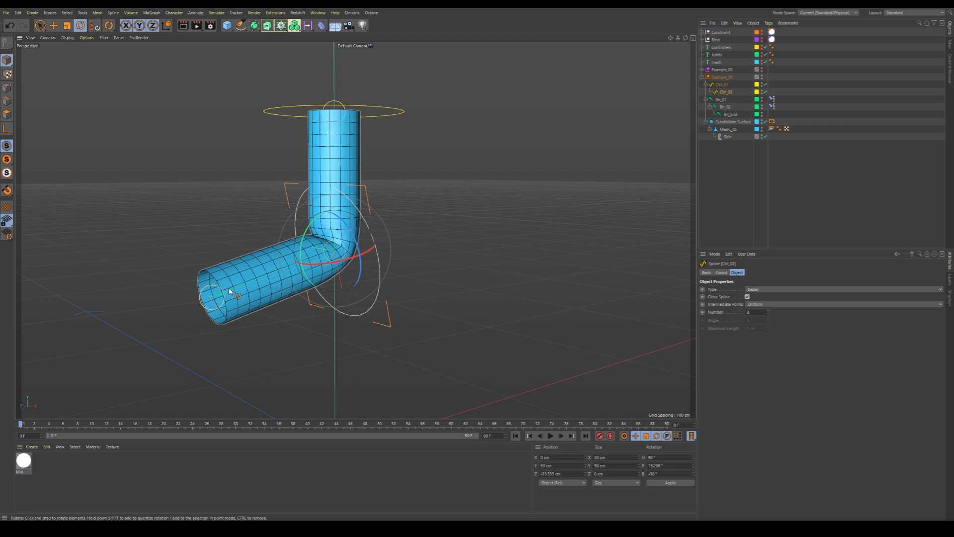
left_click(438, 199)
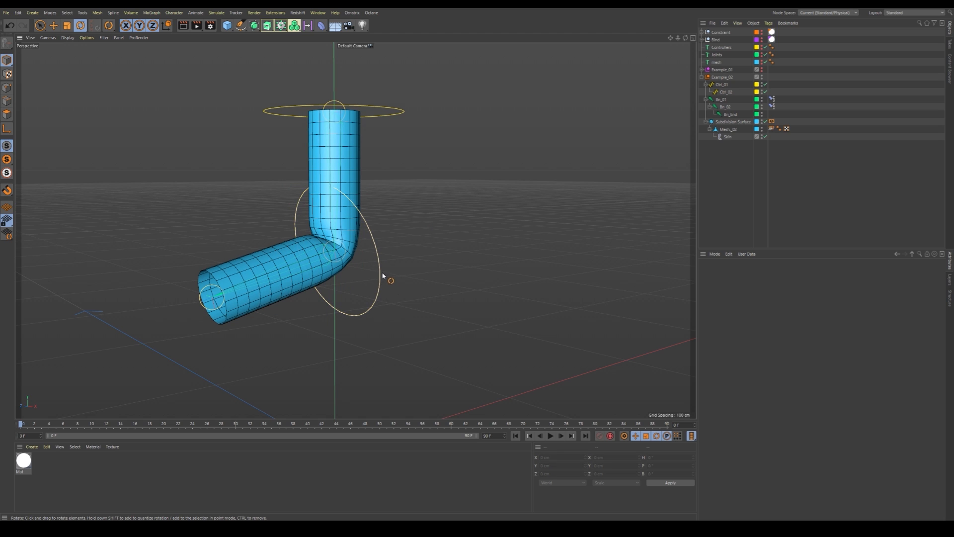
left_click_drag(383, 274, 354, 267, "alt")
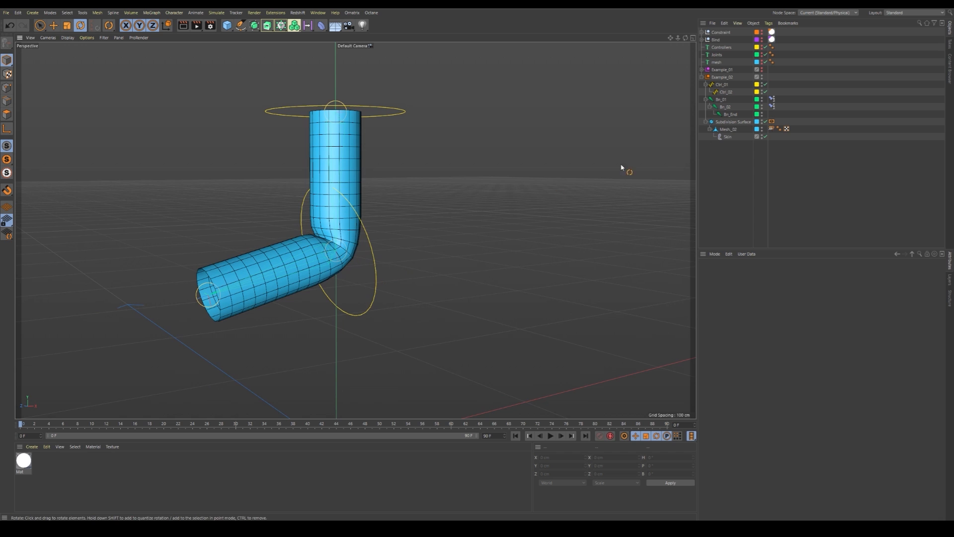
- Disable the Subdivision Surface and examine the joint weights around the bend of Mesh_02 with the Weight Tool
left_click(766, 122)
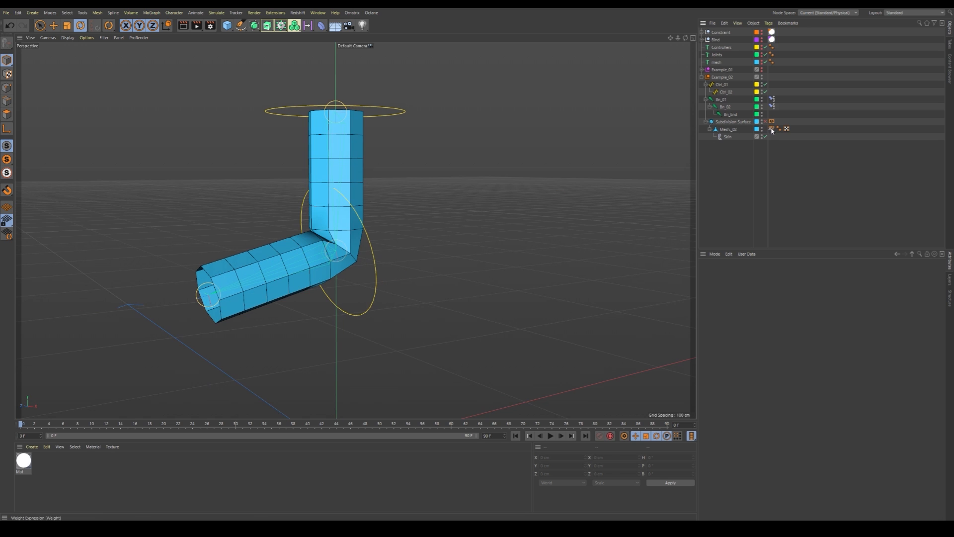
double_click(771, 129)
left_click_drag(356, 230, 324, 293, "alt")
right_click_drag(323, 293, 345, 289, "alt")
left_click_drag(344, 289, 393, 291, "alt")
right_click_drag(393, 290, 415, 308, "alt")
left_click_drag(414, 308, 380, 304, "alt")
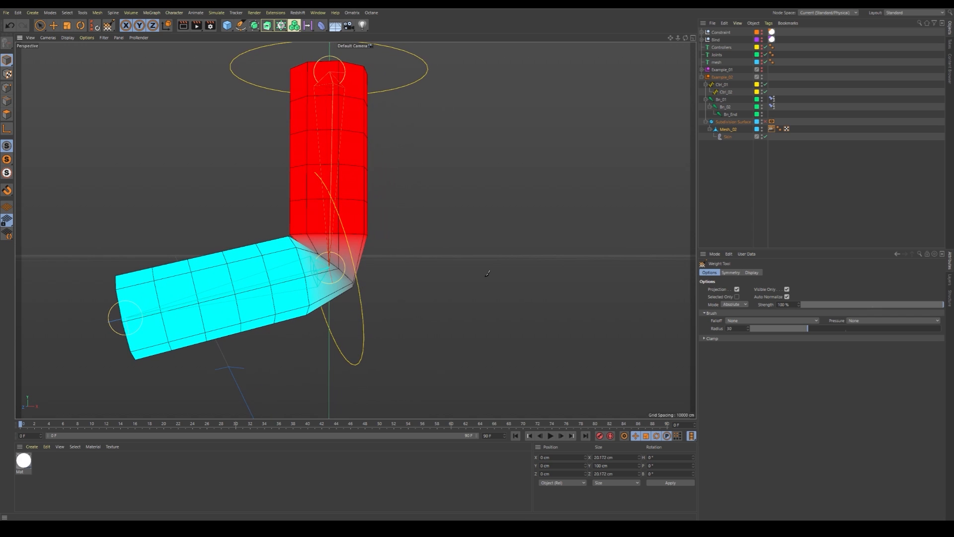
key("e")
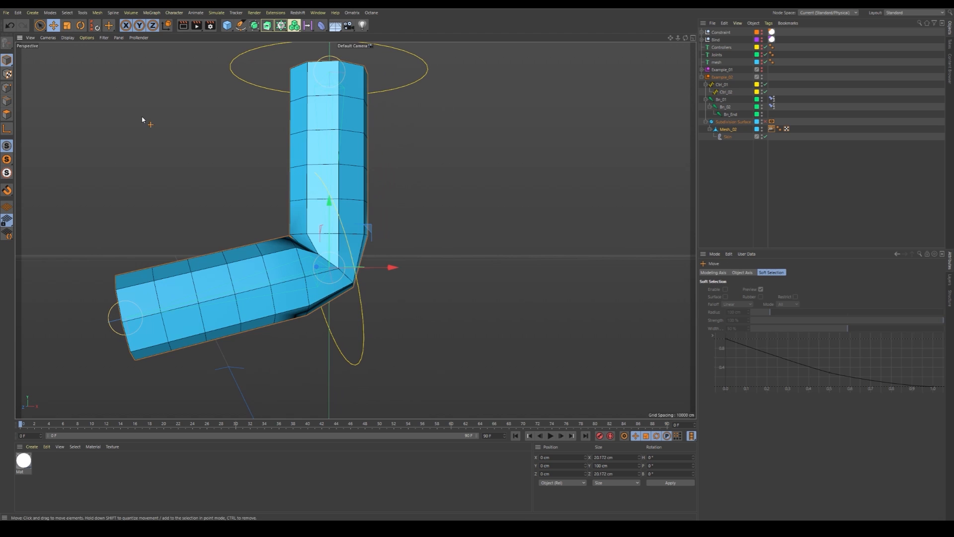
- Rotate the top controller Ctrl_01 by about 13° to tilt the whole bent cylinder with its child controller
left_click(436, 78)
left_click_drag(431, 79, 660, 132, "alt")
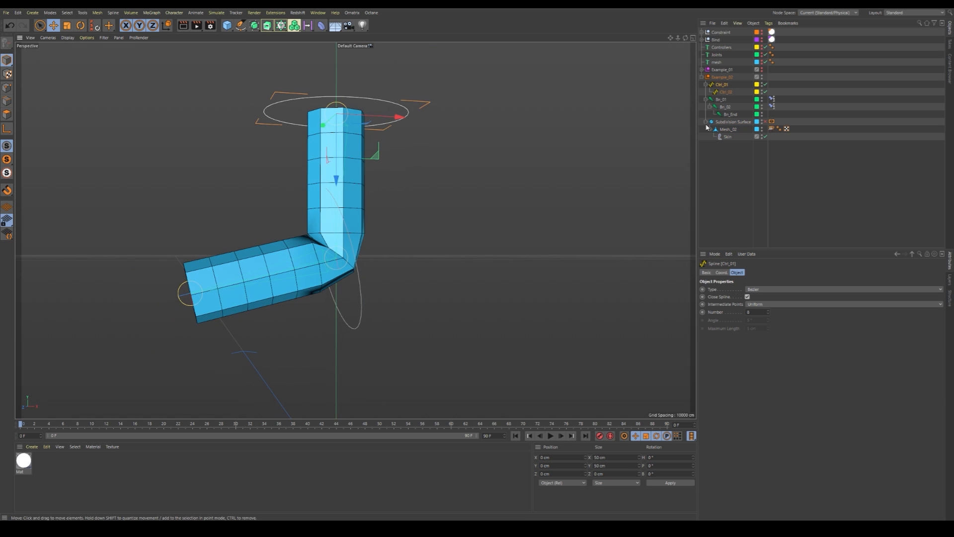
key("r")
left_click_drag(347, 164, 344, 130)
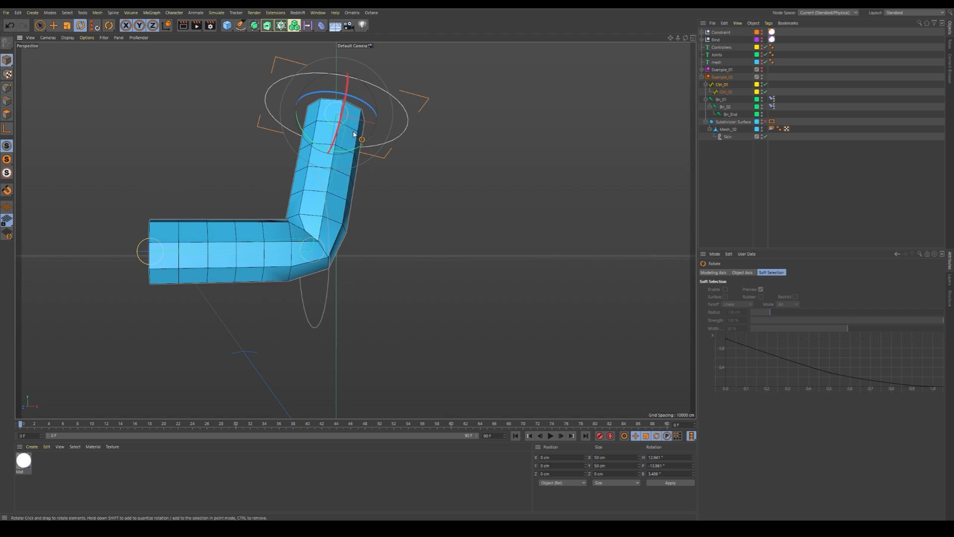
- Swing the lower half of the cylinder up and down with Ctrl_02, and undo the posing and the Subdivision Surface change
left_click(295, 287)
mouse_move(293, 287)
left_mouse_down()
mouse_move(341, 296)
mouse_move(392, 273)
mouse_move(308, 273)
mouse_move(348, 275)
mouse_move(293, 291)
left_mouse_up()
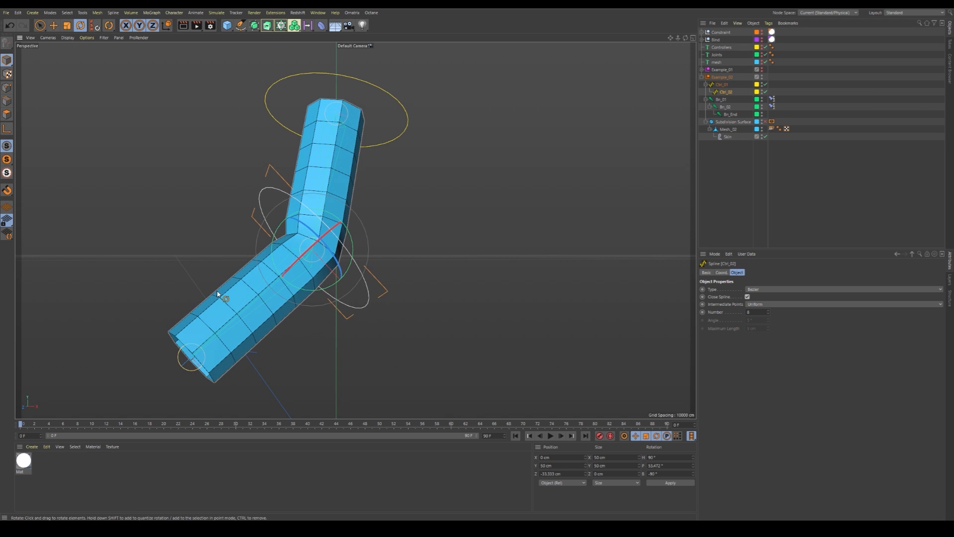
left_click_drag(298, 290, 294, 258)
key("ctrl+z")
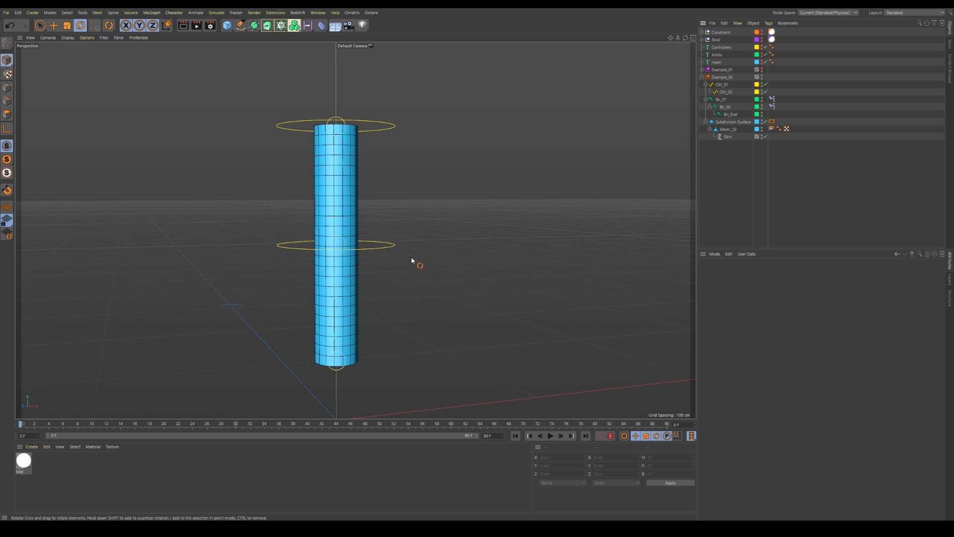
- Inspect the Ctrl_01 controller and the basic properties of the Constraint tag on the Bn_01 joint
left_click(725, 86)
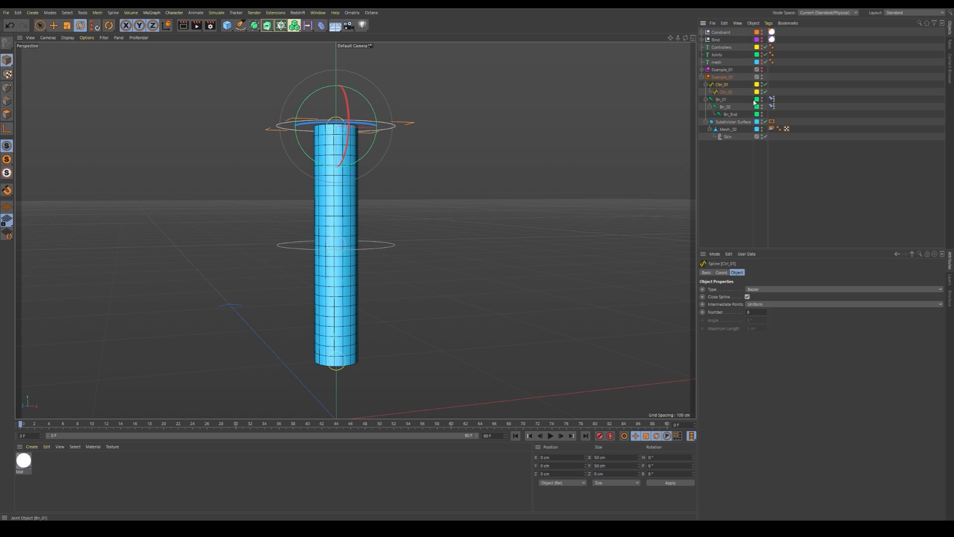
left_click(827, 105)
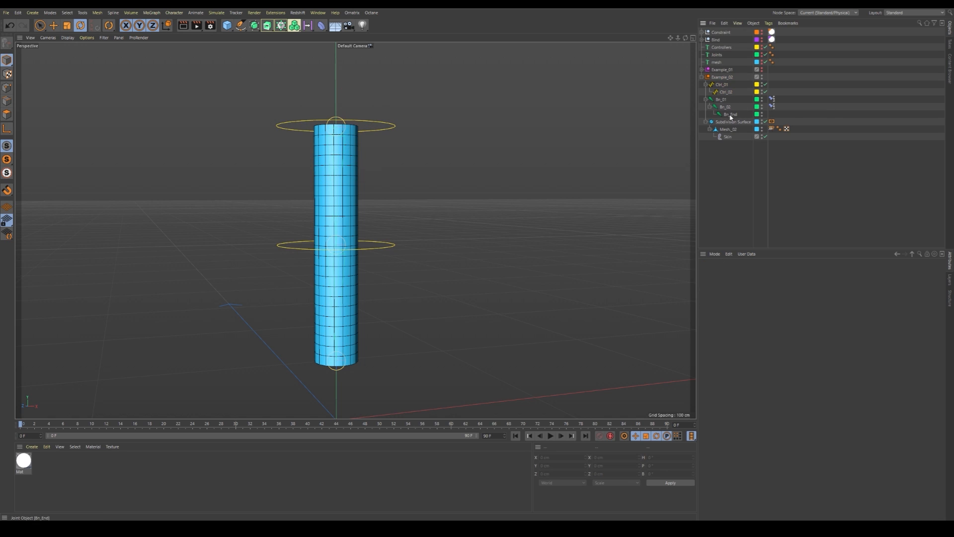
left_click(773, 99)
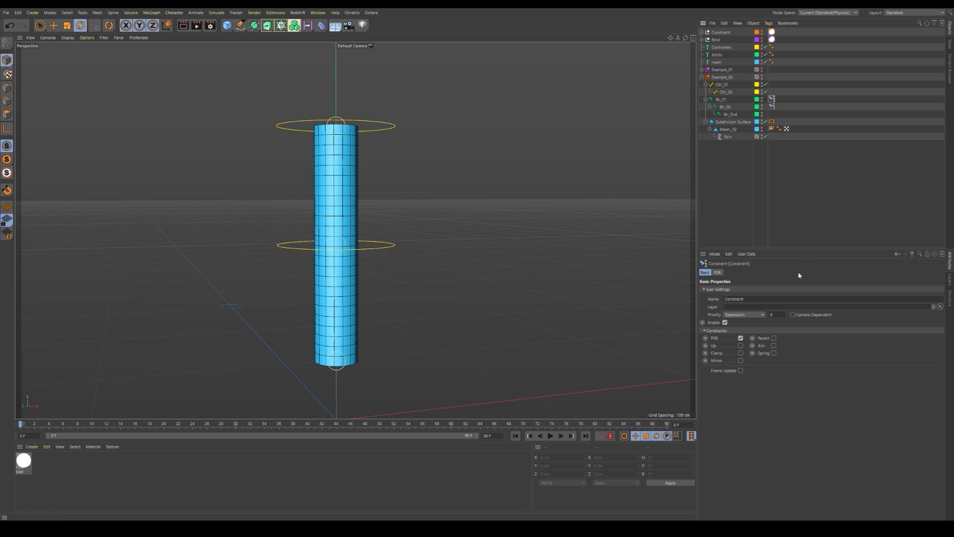
left_click(773, 100)
left_click(773, 100)
key("ctrl+z")
- Try to add a Constraint rigging tag to the Bn_01 joint
right_click(730, 117)
mouse_move(764, 119)
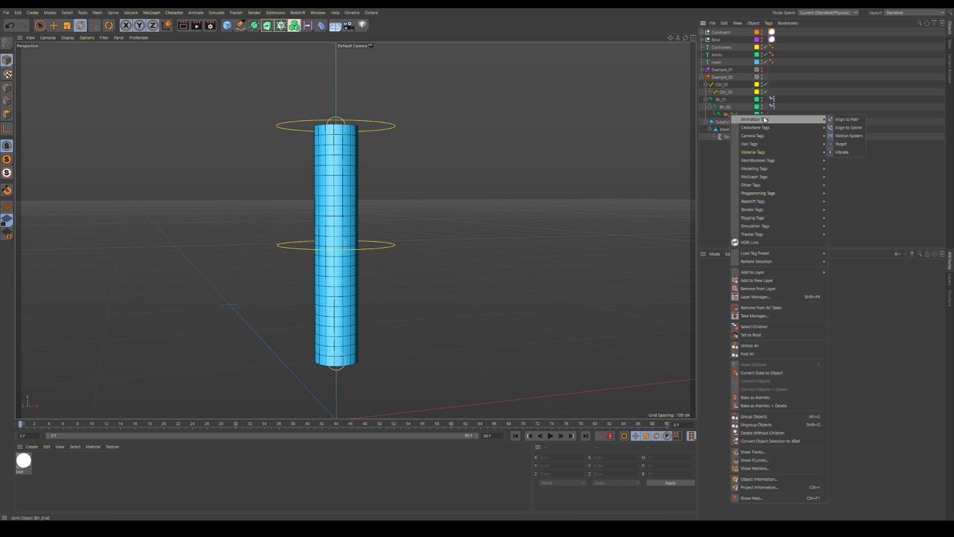
left_click(717, 115)
right_click(720, 100)
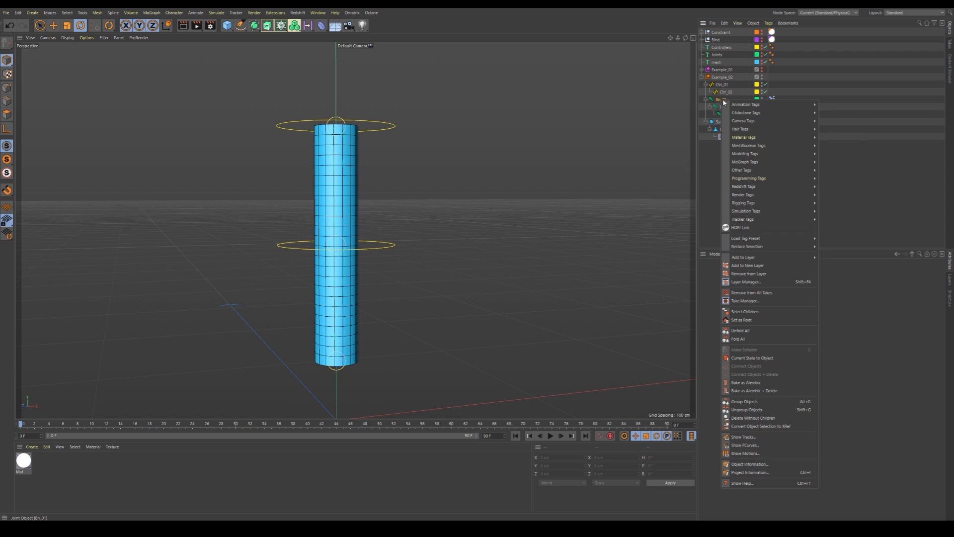
mouse_move(763, 204)
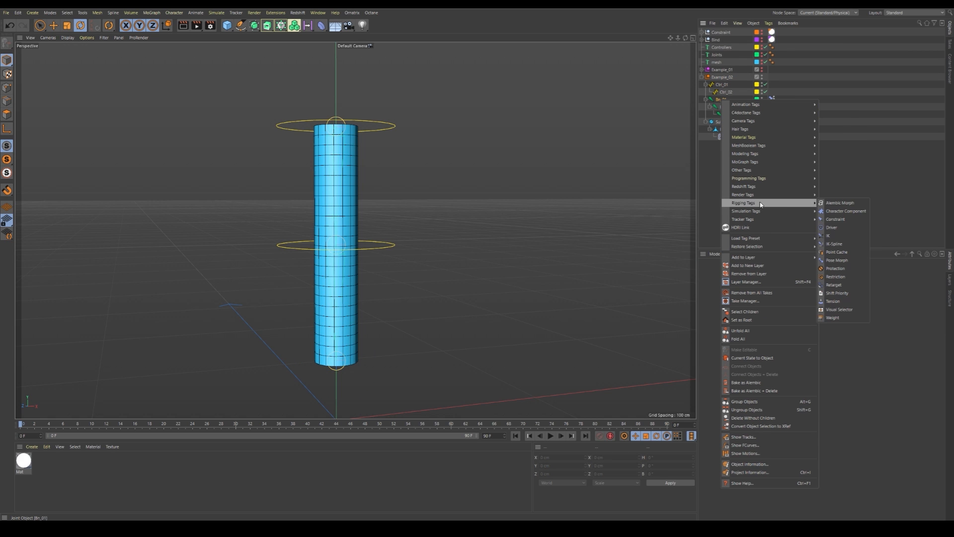
left_click(837, 220)
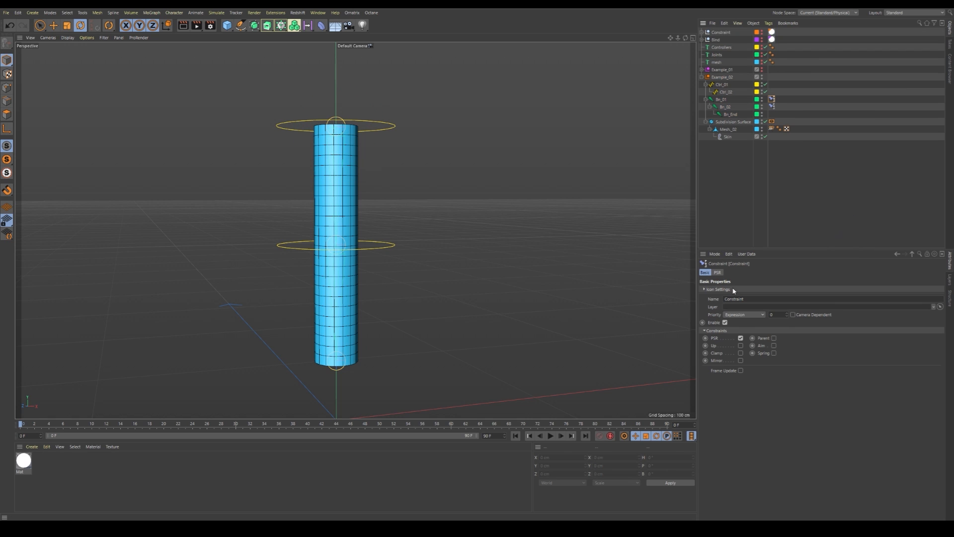
- Examine the PSR offset and target settings of the joints' Constraint tags, and deselect everything
left_click(716, 272)
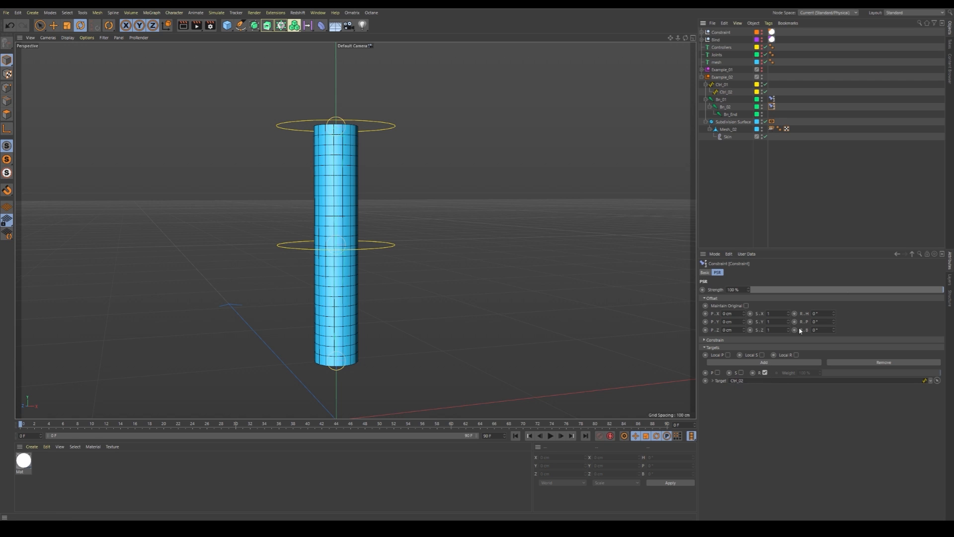
left_click(728, 95)
left_click(818, 145)
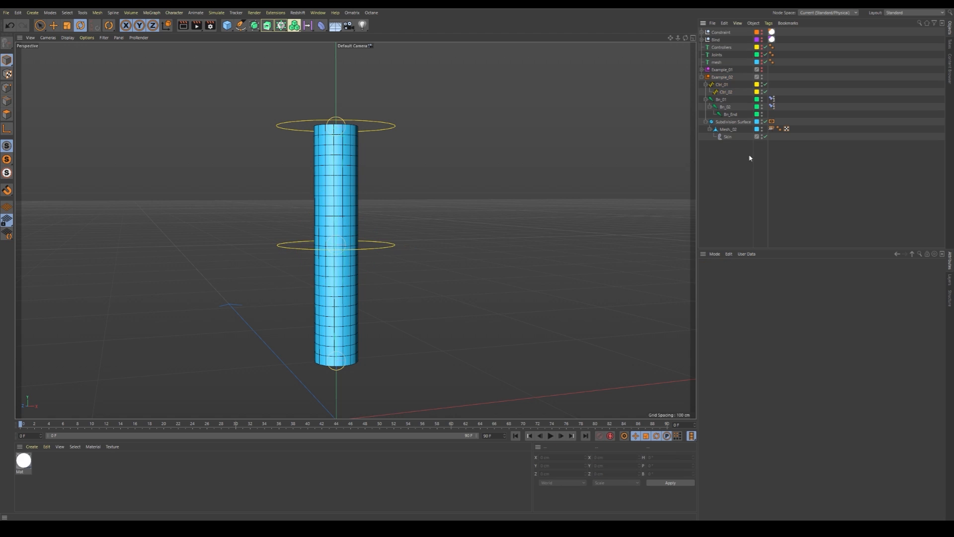
- Review the Skin deformer under Mesh_02 and the joints listed in its Weight tag
left_click(728, 130)
left_click(730, 131, "ctrl")
left_click(728, 137)
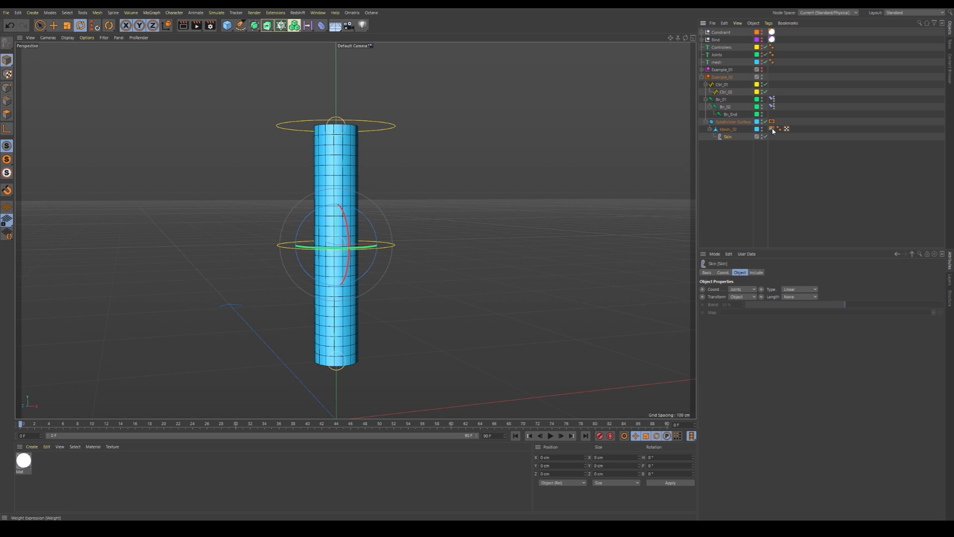
left_click(771, 129)
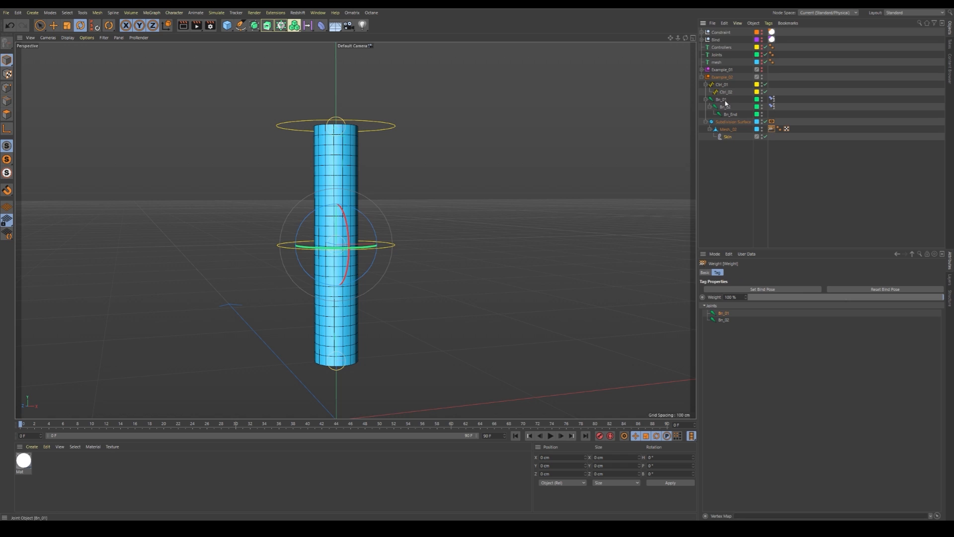
- Review the PSR constraint that ties the Bn_02 joint to the Ctrl_02 controller
left_click(760, 100)
left_click_drag(777, 105, 772, 107)
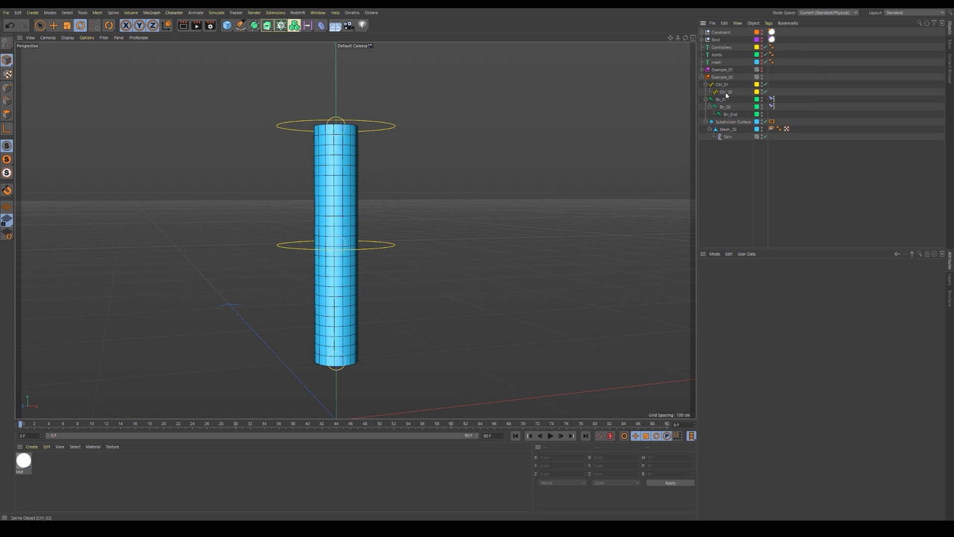
left_click(773, 106)
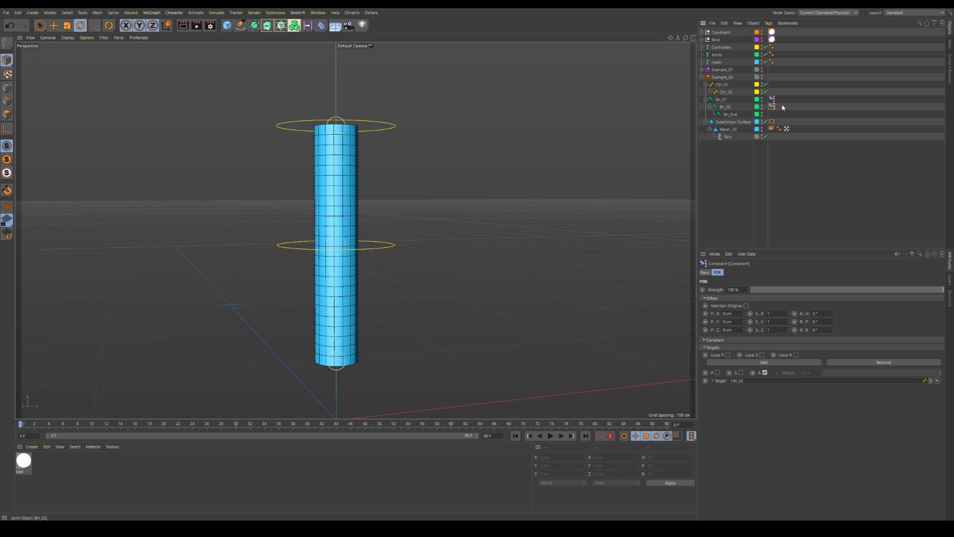
left_click(795, 164)
- Return to the Example_01 overview and restore the Bind label between mesh and joints and the Constraint label between joints and controllers
left_click(701, 77)
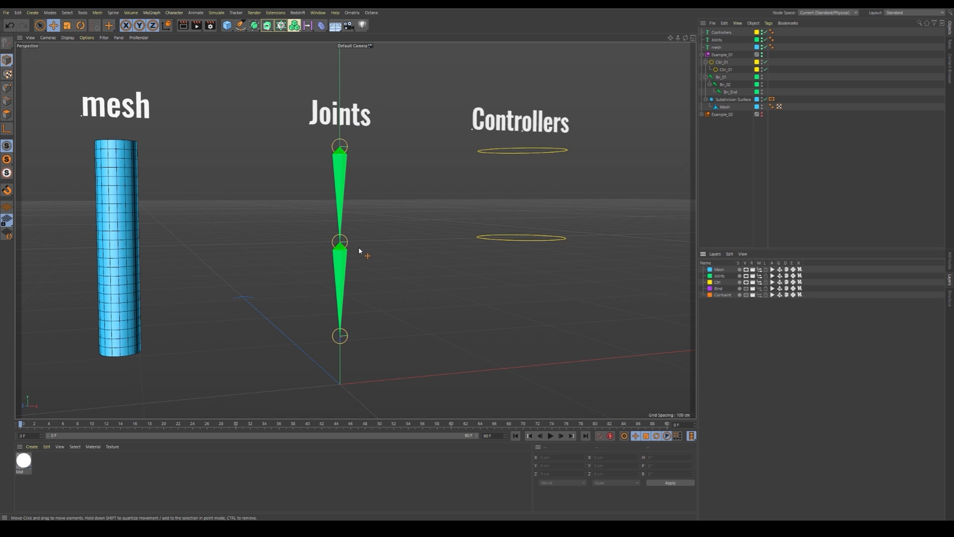
key("ctrl+v")
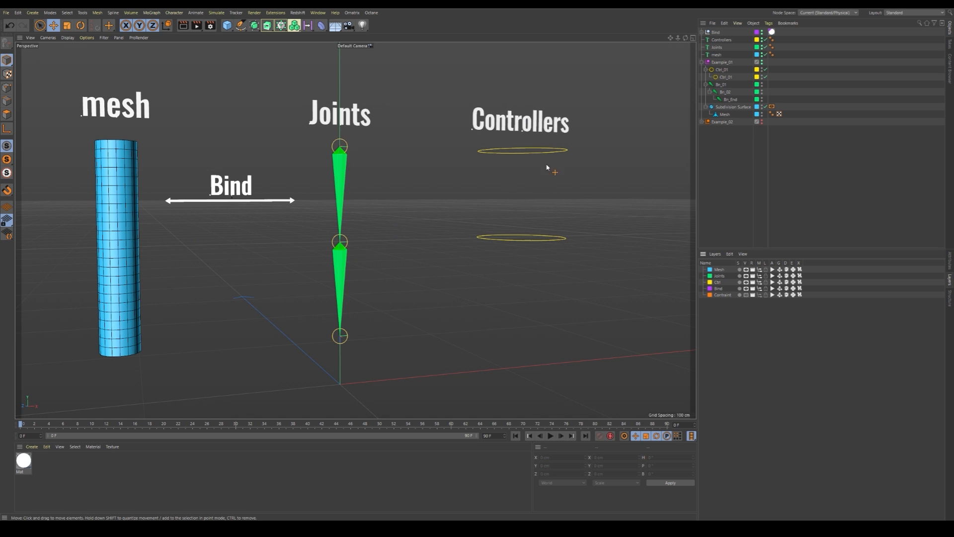
key("ctrl+v")
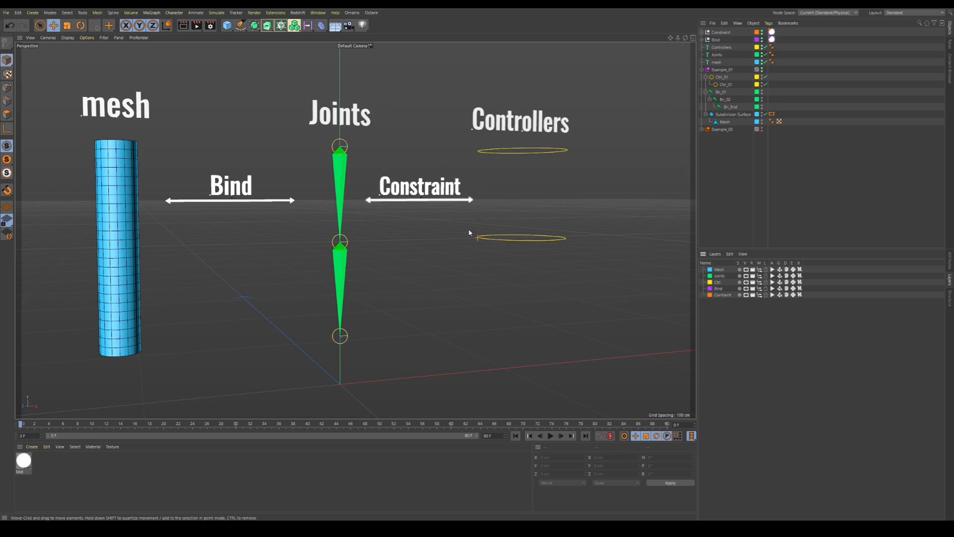